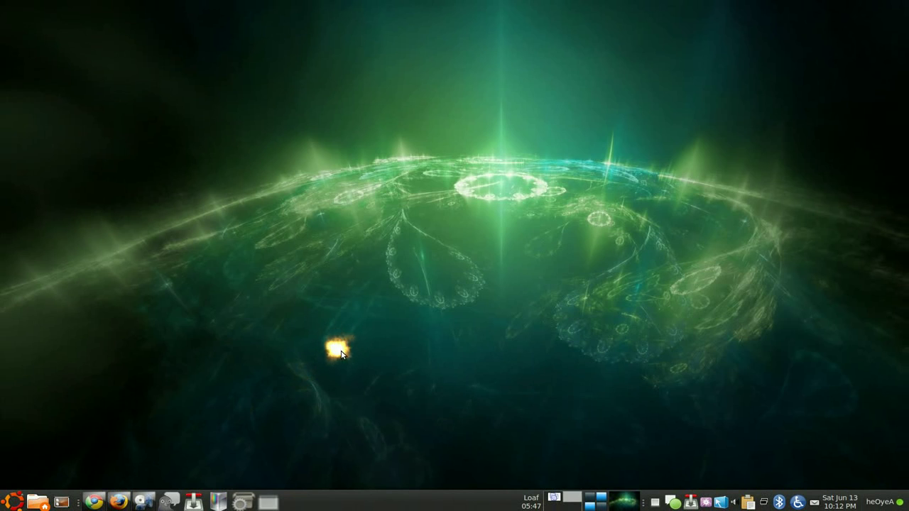
Step: Restore Synaptic, which shows dockbarx and gnome-dockbarx-applet installed at version 0.21.9
{"action": "left_click", "coordinate": [242, 502]}
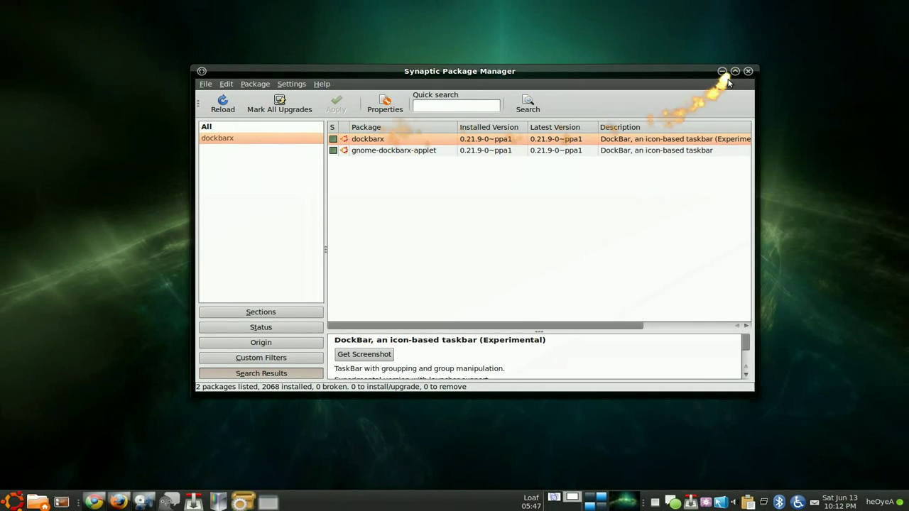
Step: Minimize the Synaptic Package Manager window to reveal the desktop
{"action": "left_click", "coordinate": [719, 67]}
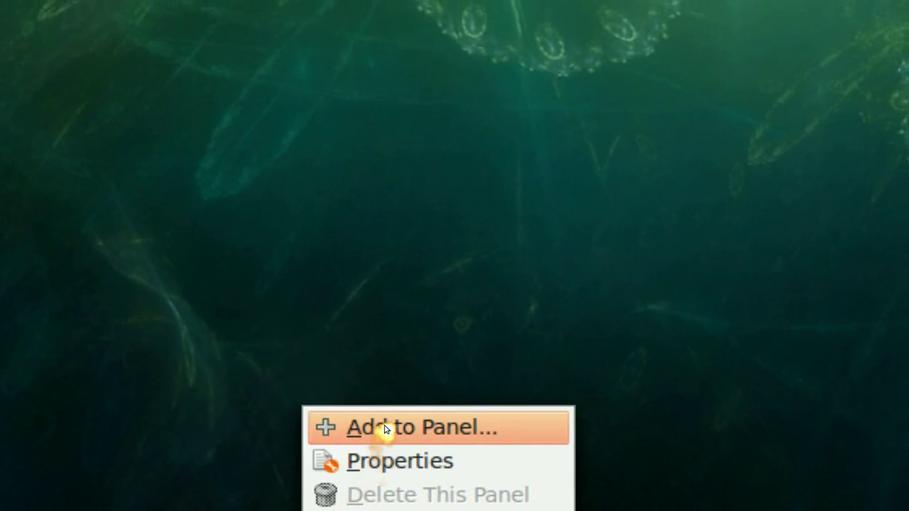
Step: Find the DockBar Applet by searching 'dock', place it on the bottom panel, and close the dialog
{"action": "left_click", "coordinate": [384, 428]}
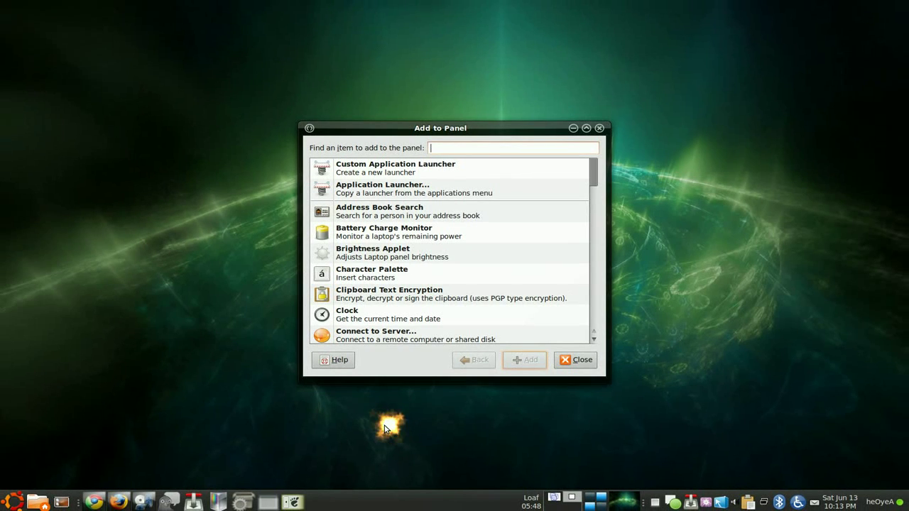
{"action": "type", "text": "dock"}
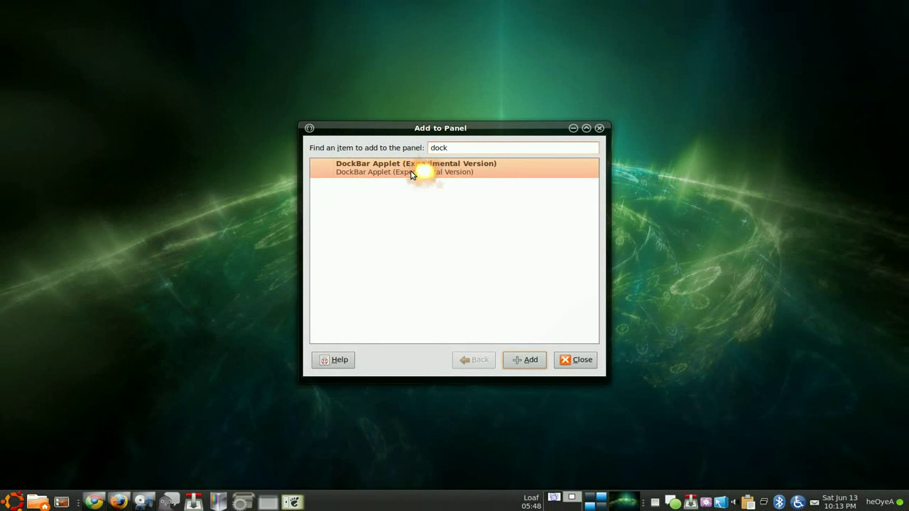
{"action": "left_click_drag", "start_coordinate": [411, 175], "coordinate": [369, 506]}
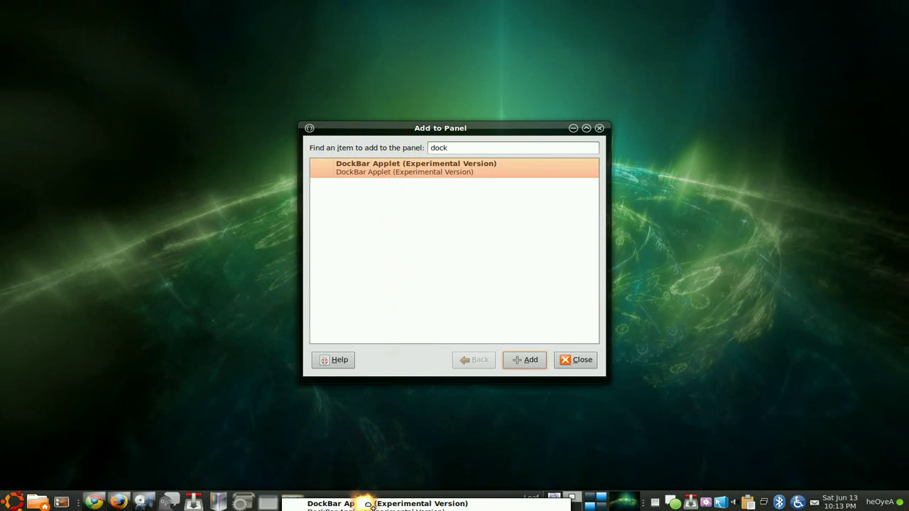
{"action": "left_click", "coordinate": [577, 360]}
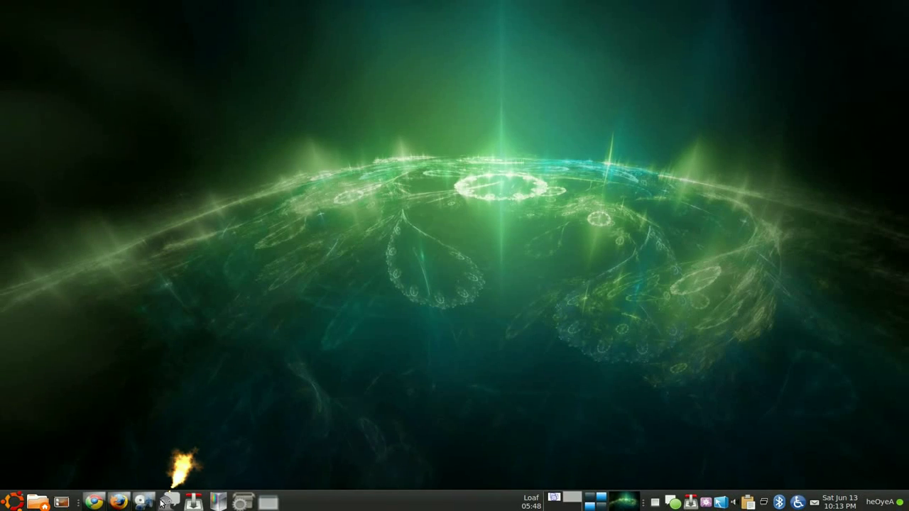
{"action": "left_click", "coordinate": [157, 504]}
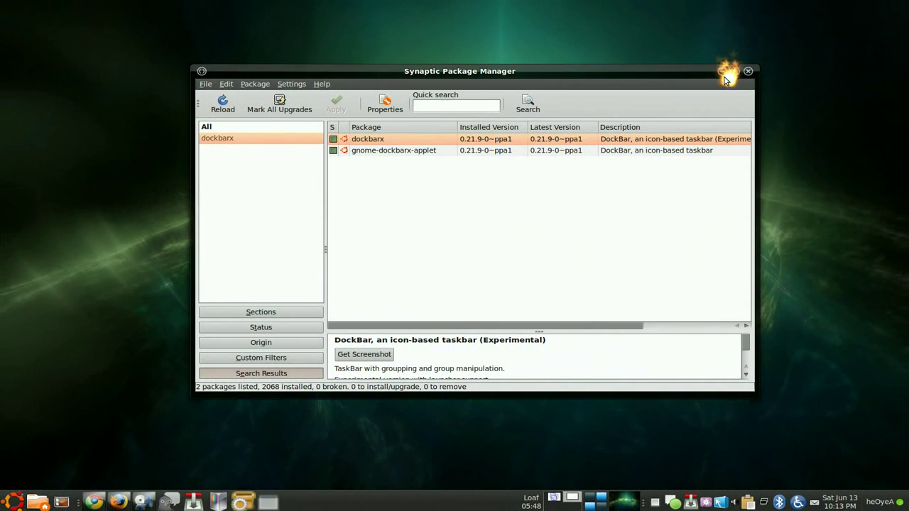
{"action": "left_click", "coordinate": [722, 71]}
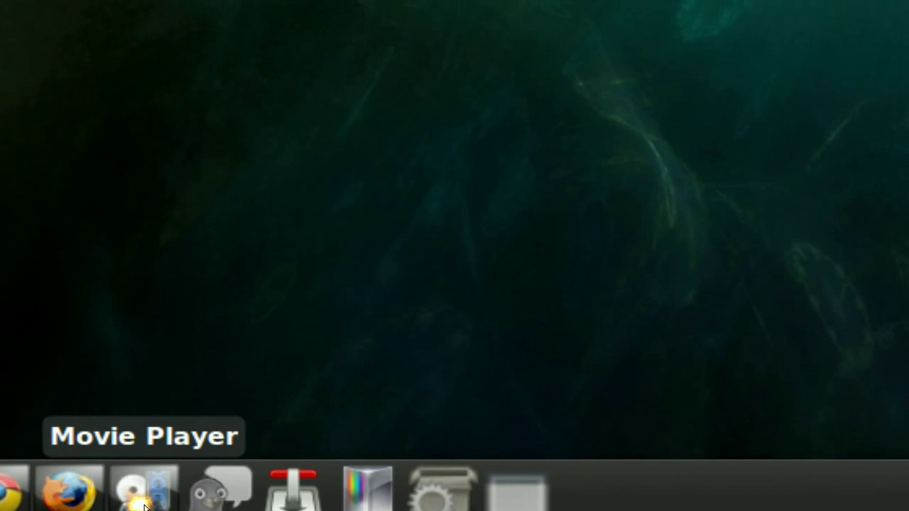
Step: Launch Totem Movie Player from its dock launcher and minimize it
{"action": "left_click", "coordinate": [144, 506]}
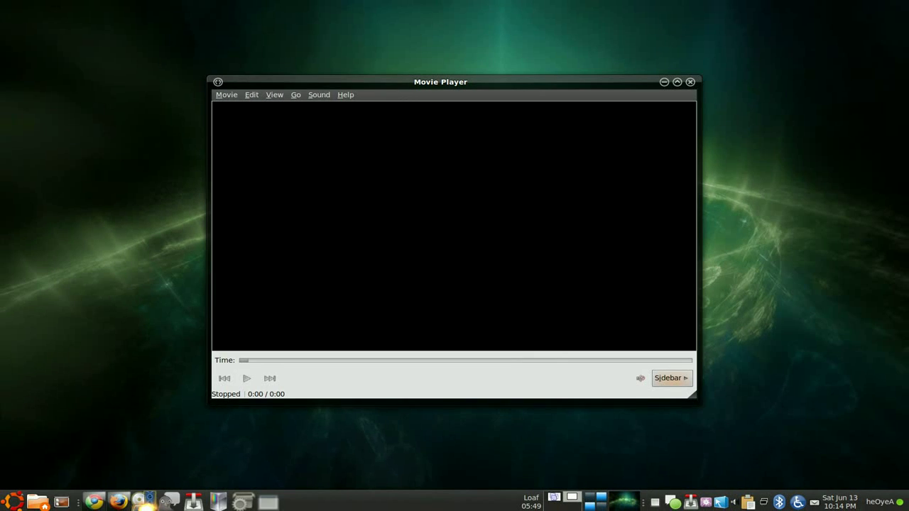
{"action": "left_click", "coordinate": [663, 82]}
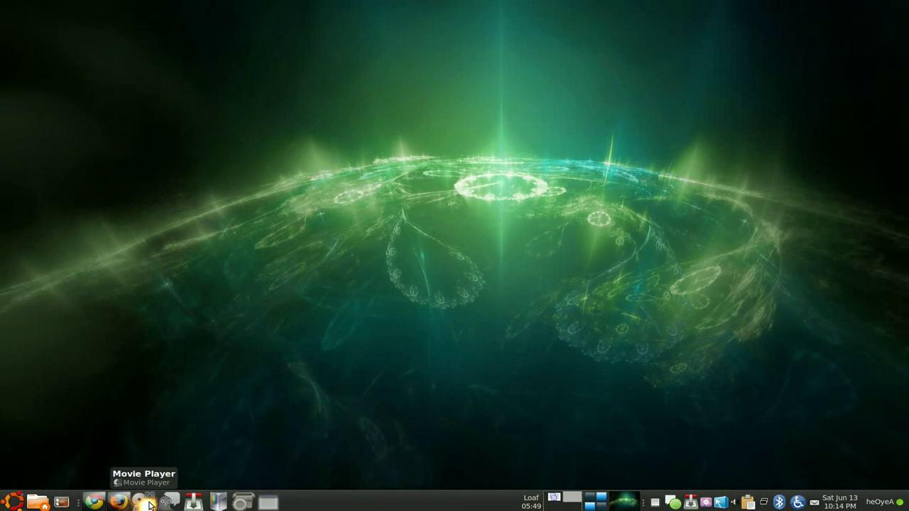
Step: Add the Chess game from Applications > Games to the dock with class name 'Chess'
{"action": "left_click", "coordinate": [5, 505]}
{"action": "mouse_move", "coordinate": [29, 429]}
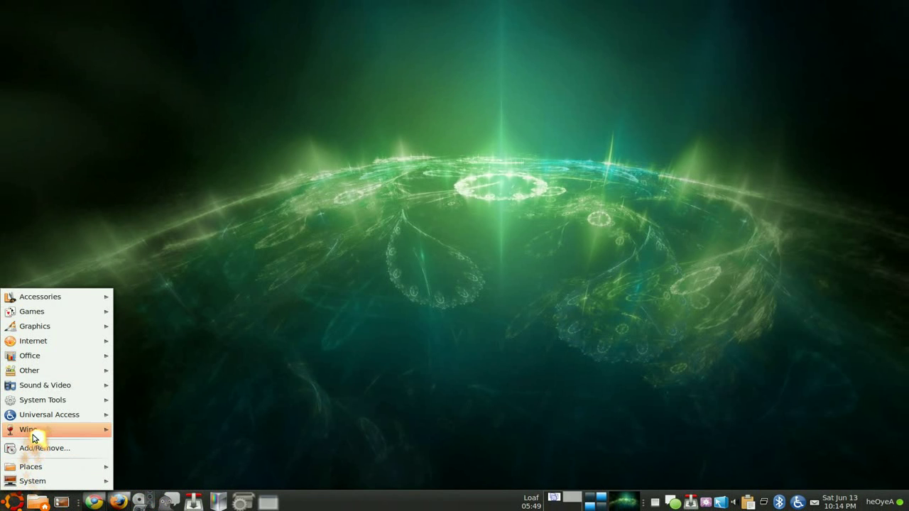
{"action": "left_click", "coordinate": [192, 358]}
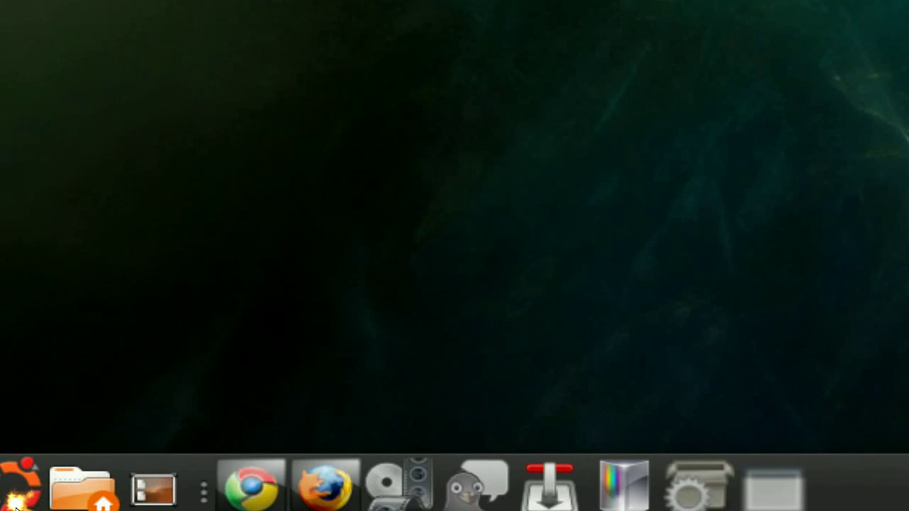
{"action": "left_click", "coordinate": [15, 505]}
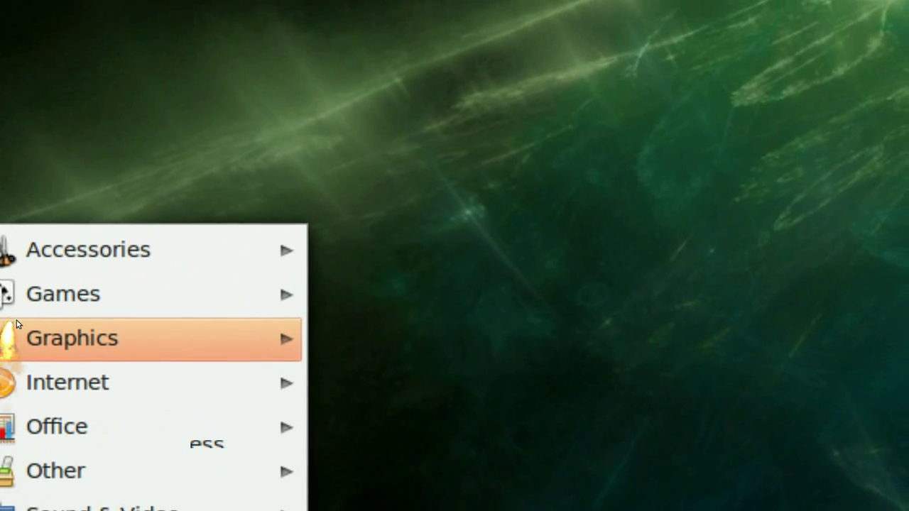
{"action": "mouse_move", "coordinate": [14, 255]}
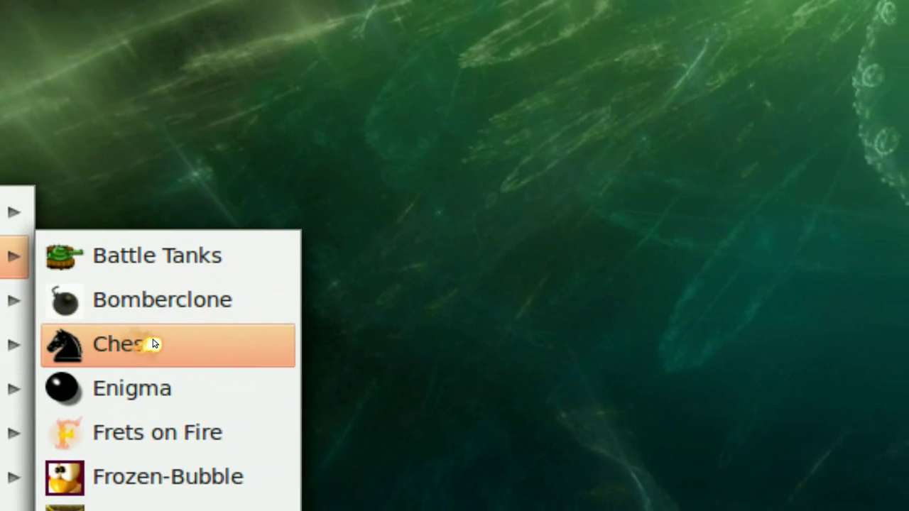
{"action": "left_click", "coordinate": [153, 343]}
{"action": "type", "text": "C"}
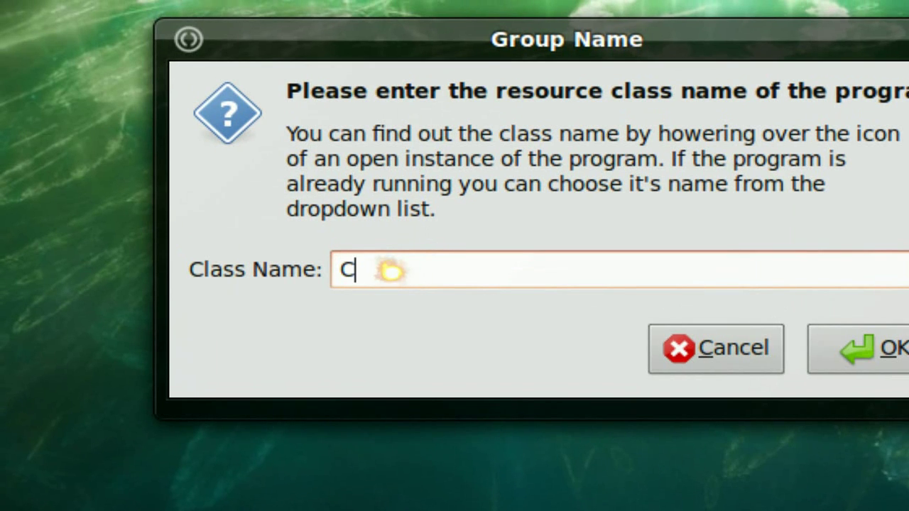
{"action": "type", "text": "hess"}
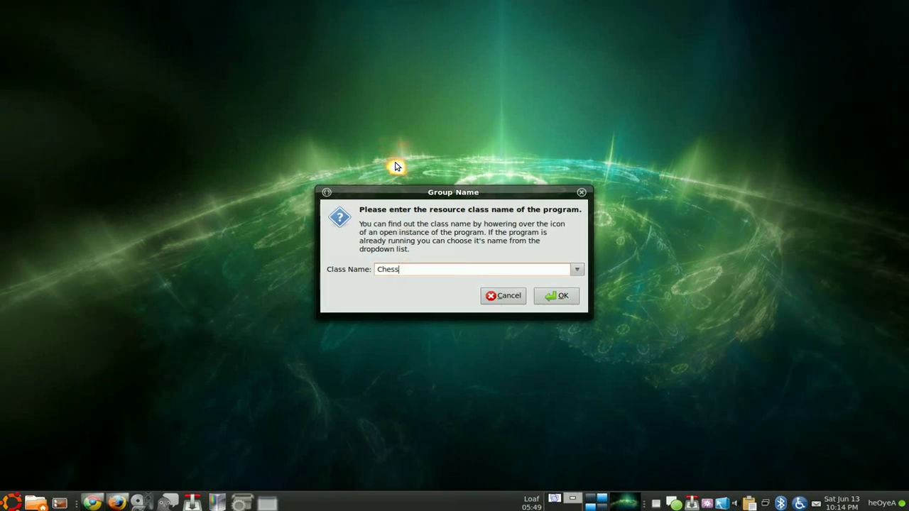
{"action": "left_click", "coordinate": [556, 294]}
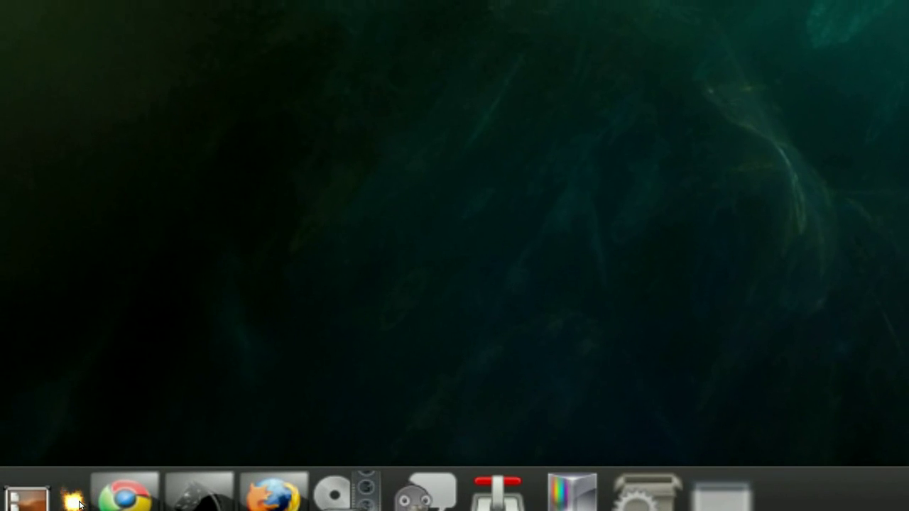
Step: In DockBarX preferences, set the group button scroll-up action to 'compiz scale windows'
{"action": "right_click", "coordinate": [79, 504]}
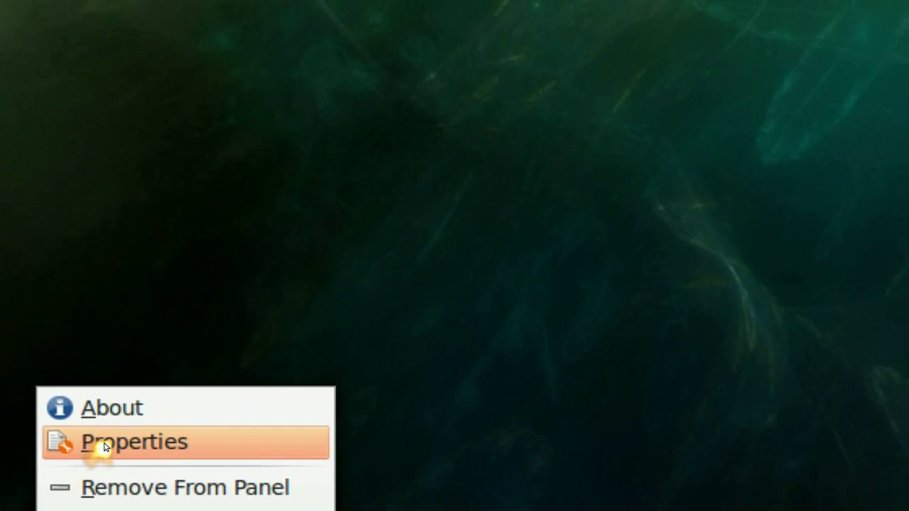
{"action": "left_click", "coordinate": [104, 446]}
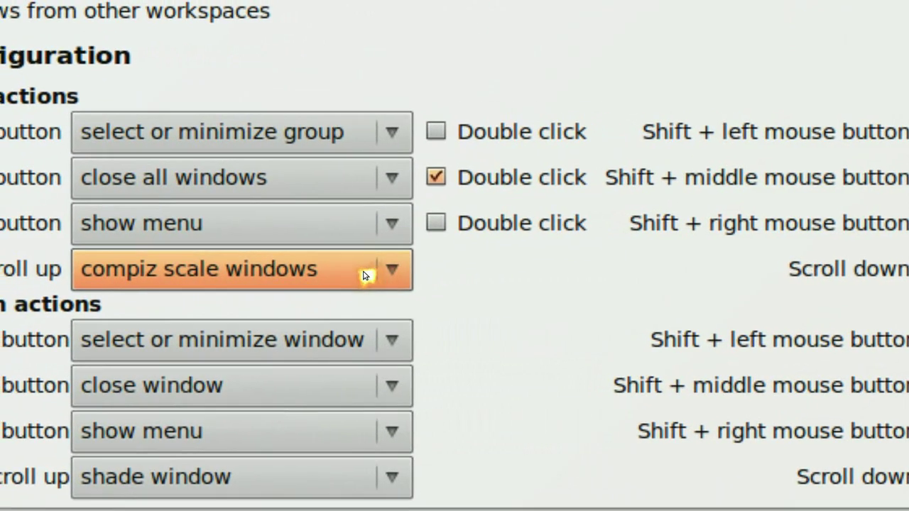
{"action": "left_click", "coordinate": [369, 274]}
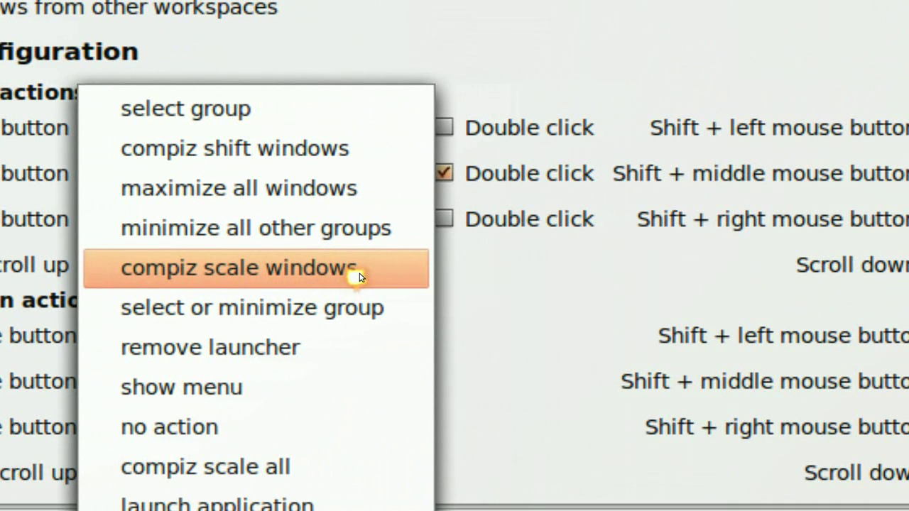
{"action": "left_click", "coordinate": [359, 277]}
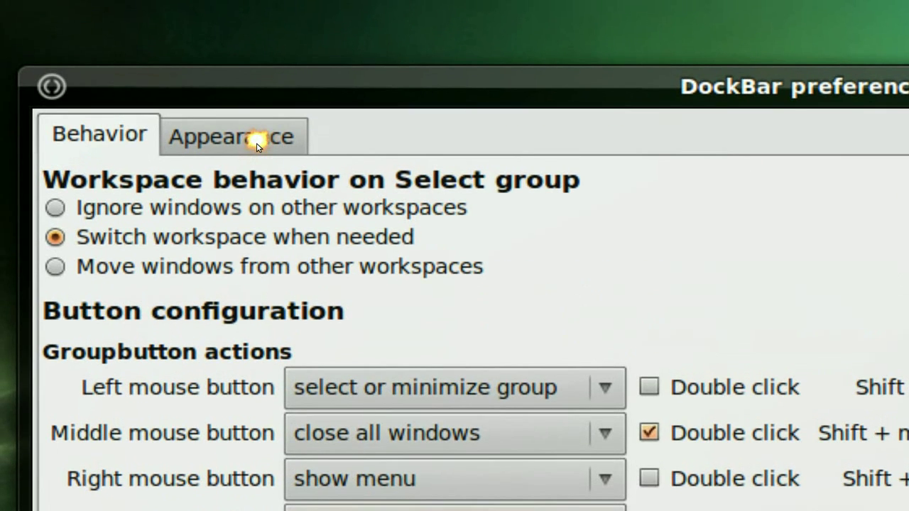
Step: View the Appearance settings, then close the DockBarX preferences window
{"action": "left_click", "coordinate": [257, 146]}
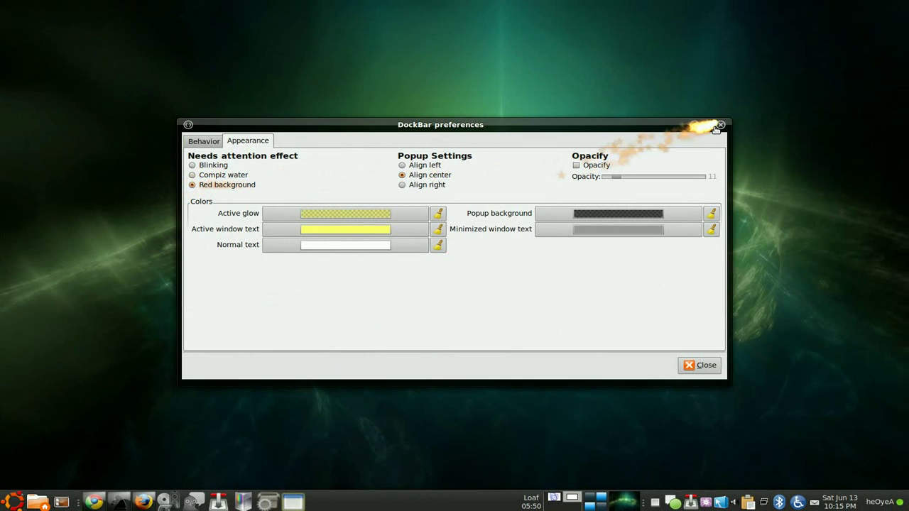
{"action": "left_click", "coordinate": [718, 126]}
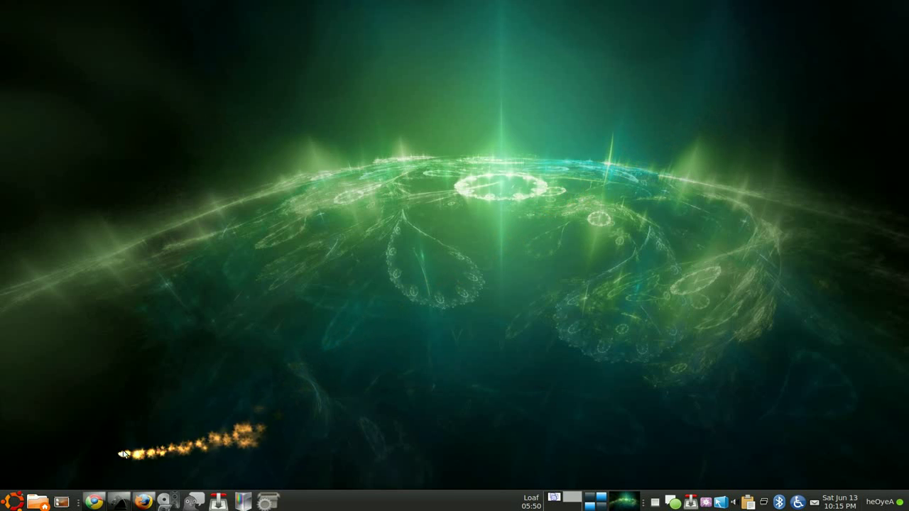
Step: Open more home-folder File Browser windows from the dock and spread all three side by side
{"action": "left_click", "coordinate": [39, 502]}
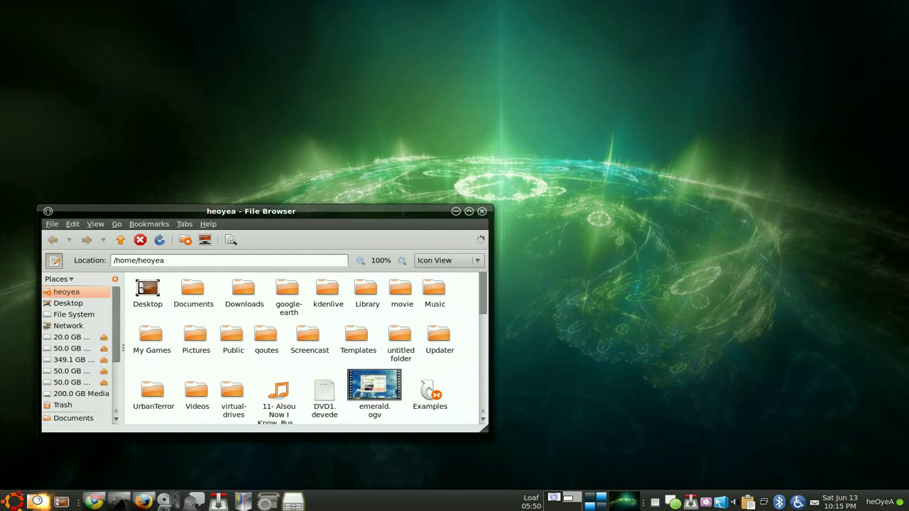
{"action": "left_click", "coordinate": [39, 502]}
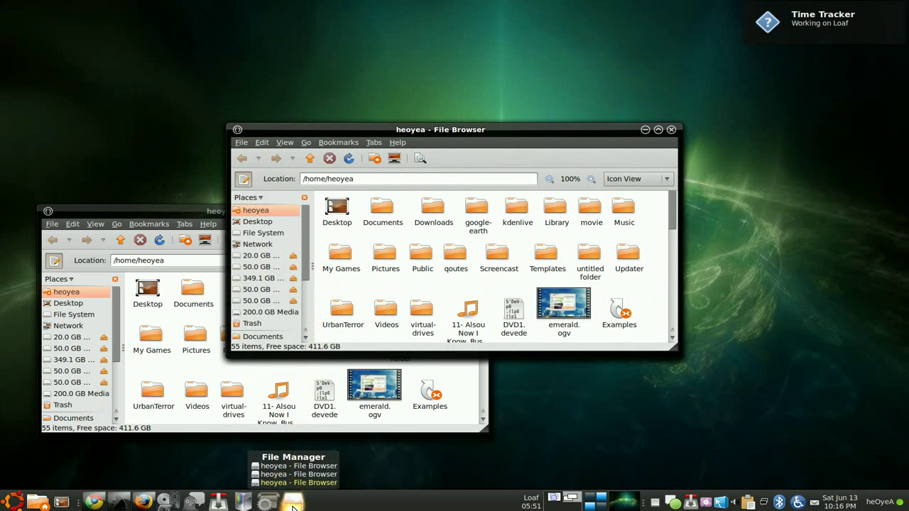
{"action": "mouse_move", "coordinate": [292, 502]}
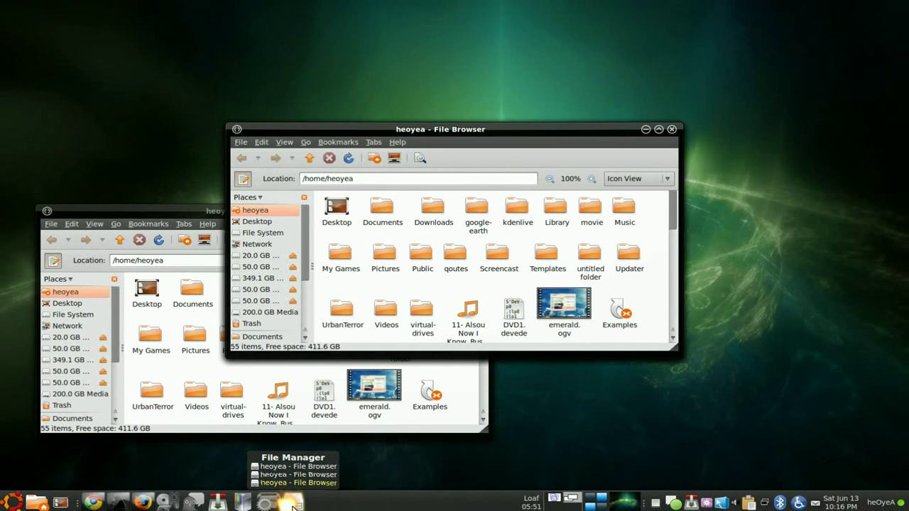
{"action": "left_click", "coordinate": [292, 505]}
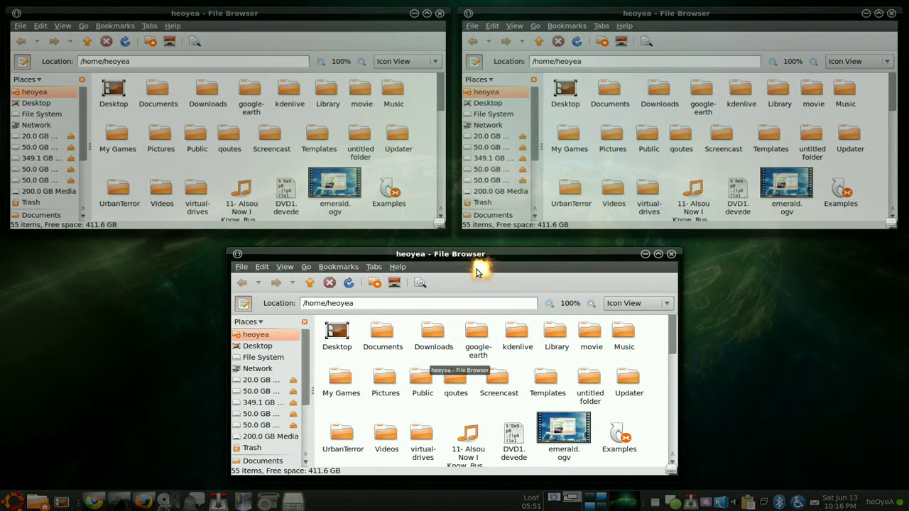
Step: Raise a chosen File Browser window from the scaled view, then re-scale and bring the bottom one forward
{"action": "left_click", "coordinate": [475, 272]}
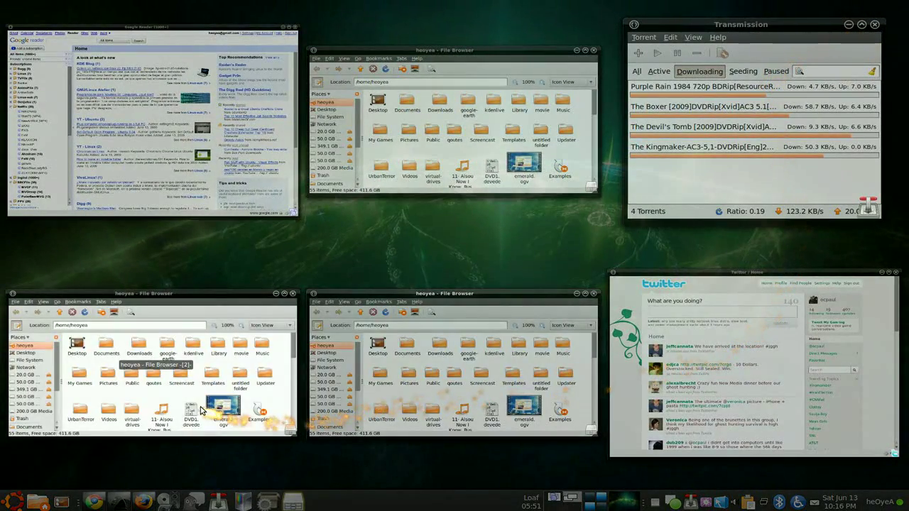
{"action": "left_click", "coordinate": [389, 406]}
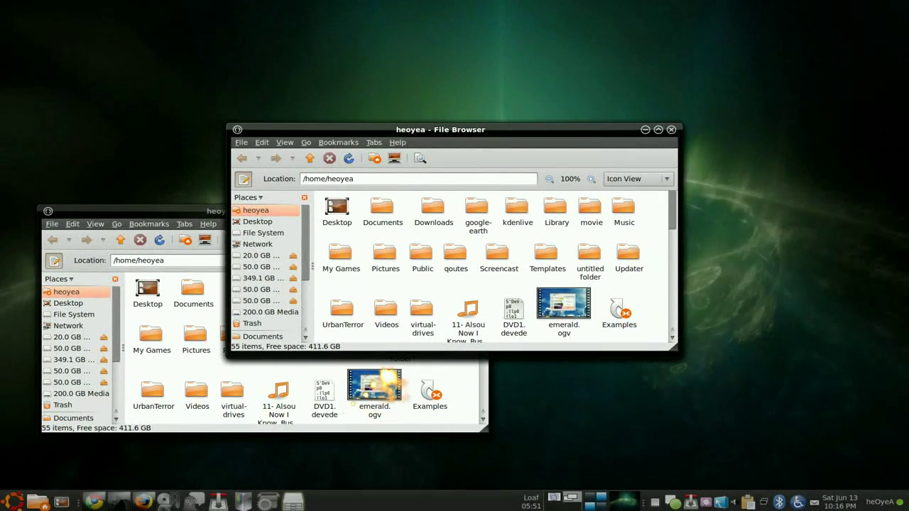
{"action": "left_click", "coordinate": [297, 502]}
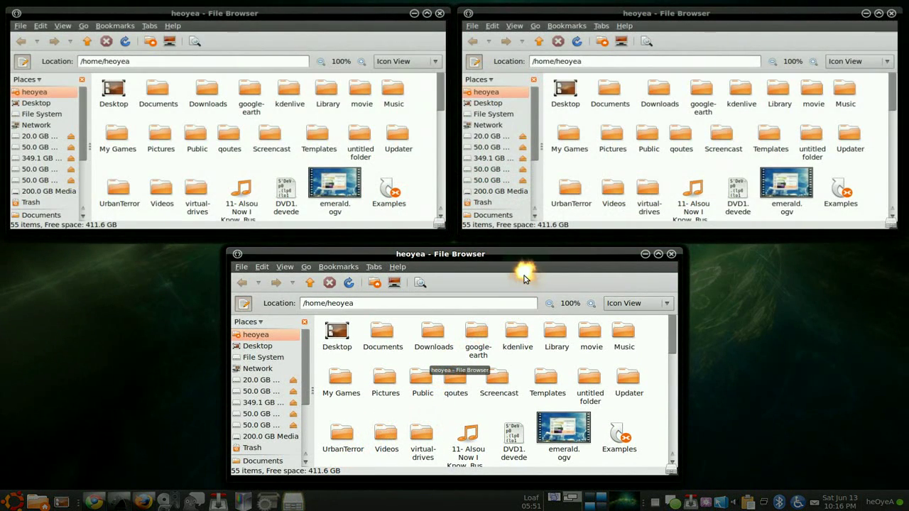
{"action": "left_click", "coordinate": [523, 279]}
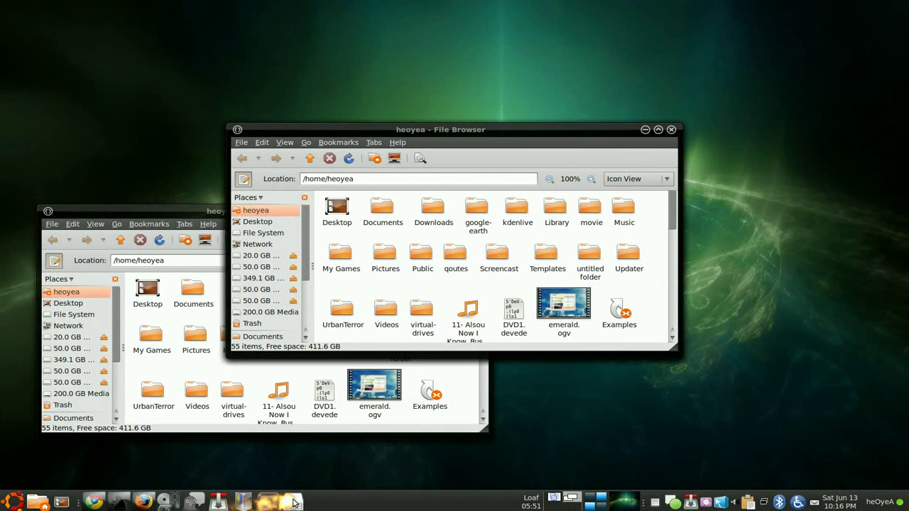
{"action": "mouse_move", "coordinate": [37, 503]}
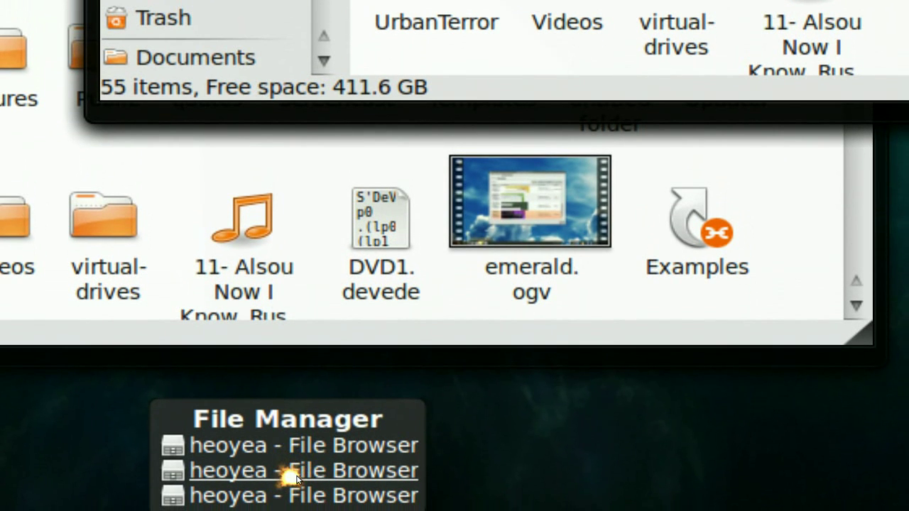
Step: Close two File Browser windows from the File Manager popup and minimize the third
{"action": "middle_click", "coordinate": [296, 471]}
{"action": "middle_click", "coordinate": [296, 471]}
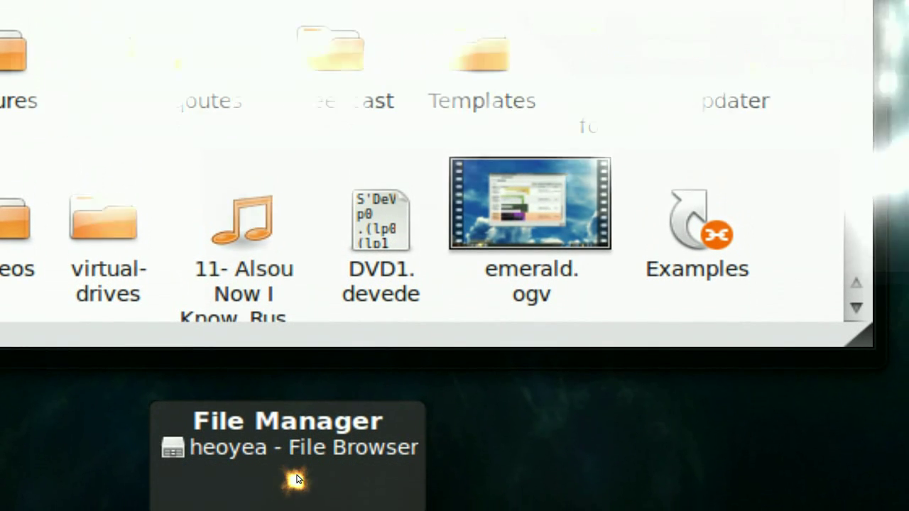
{"action": "left_click", "coordinate": [298, 469]}
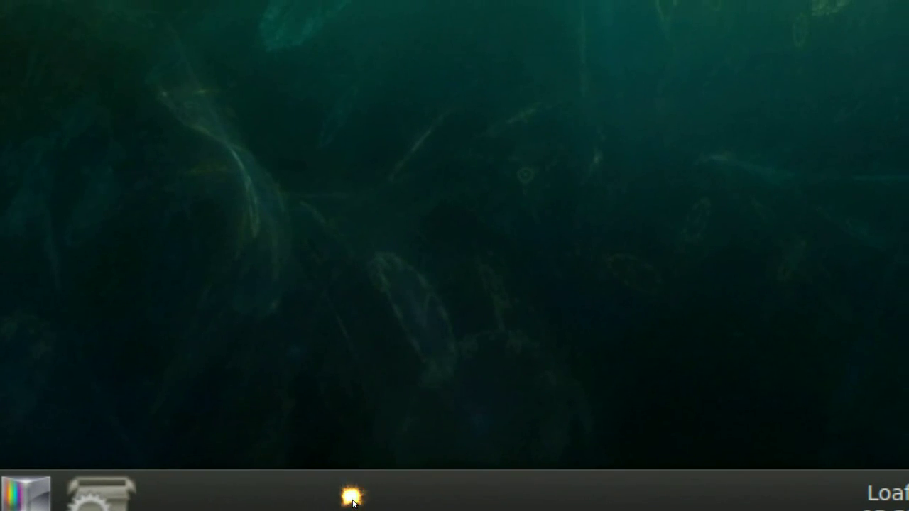
Step: Set the bottom panel's size to 48 pixels in Panel Properties
{"action": "right_click", "coordinate": [352, 501]}
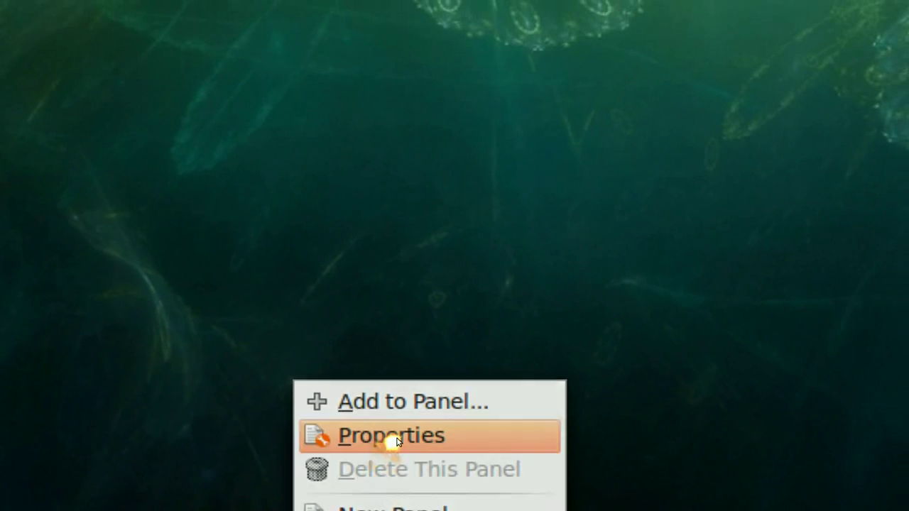
{"action": "left_click", "coordinate": [409, 284]}
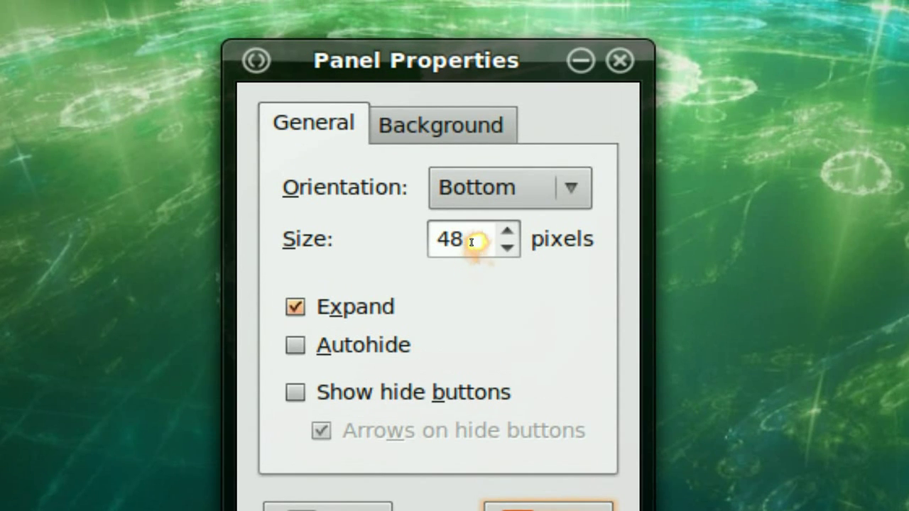
{"action": "left_click", "coordinate": [471, 239]}
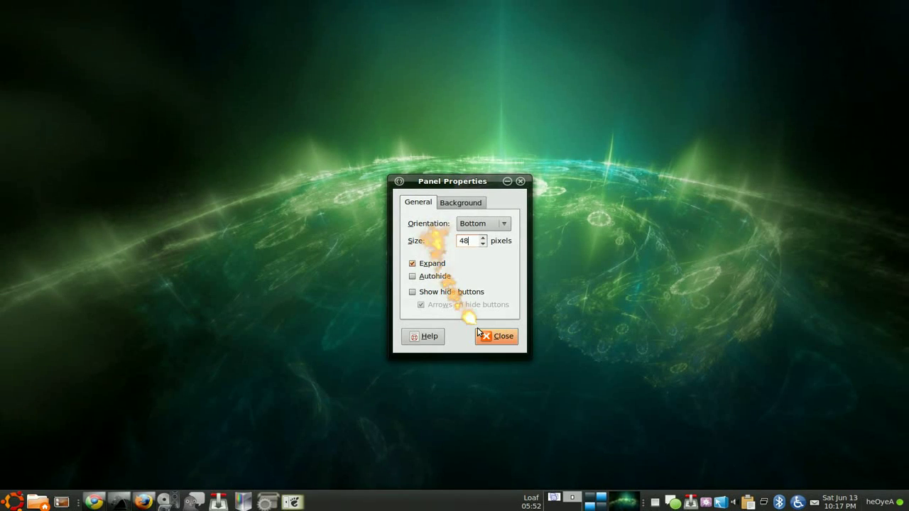
{"action": "left_click", "coordinate": [485, 334]}
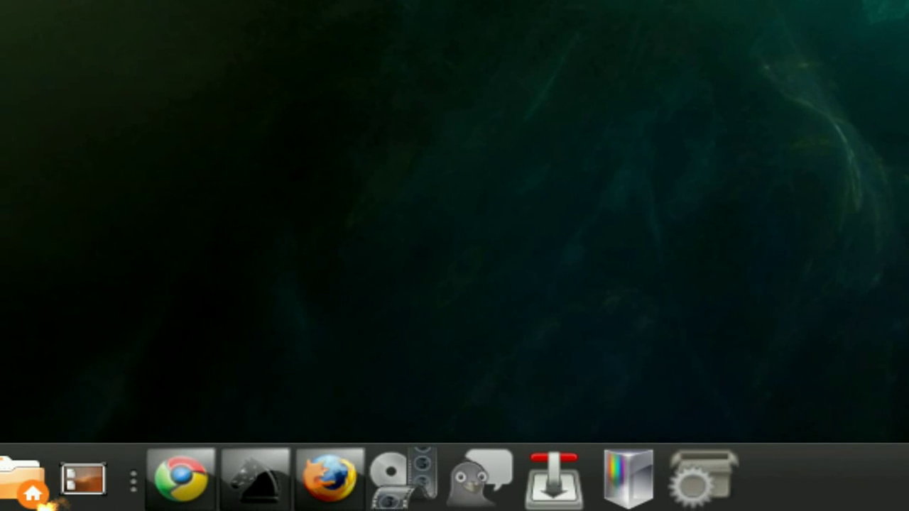